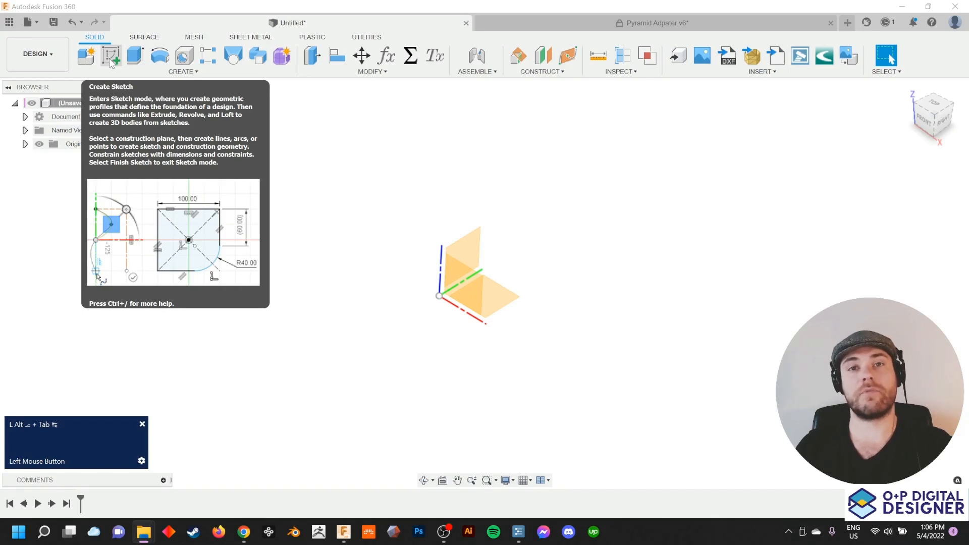
pyautogui.click(201, 74)
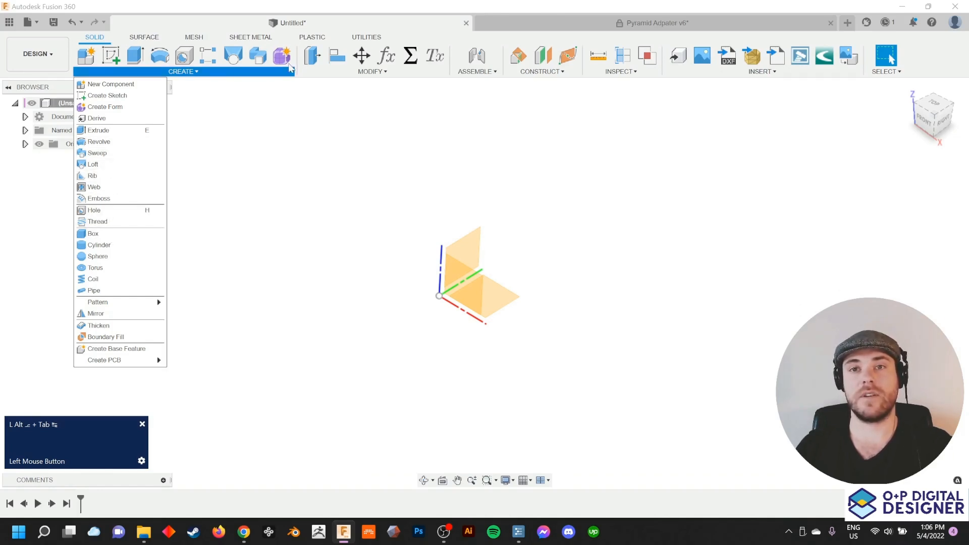
pyautogui.click(372, 71)
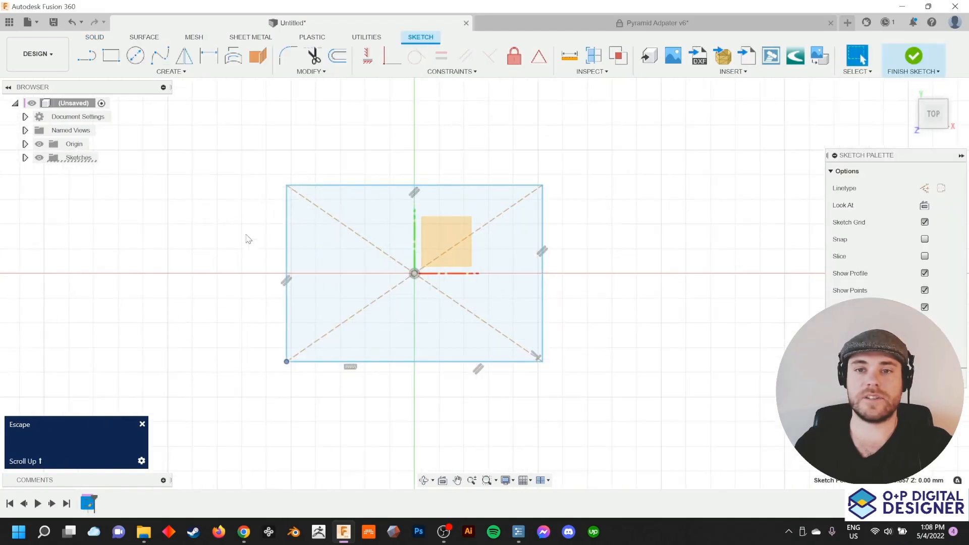
# Enlarge the origin-centred rectangle by pulling its upper-left corner outward
pyautogui.moveTo(247, 238); pyautogui.dragTo(283, 251, button='middle')
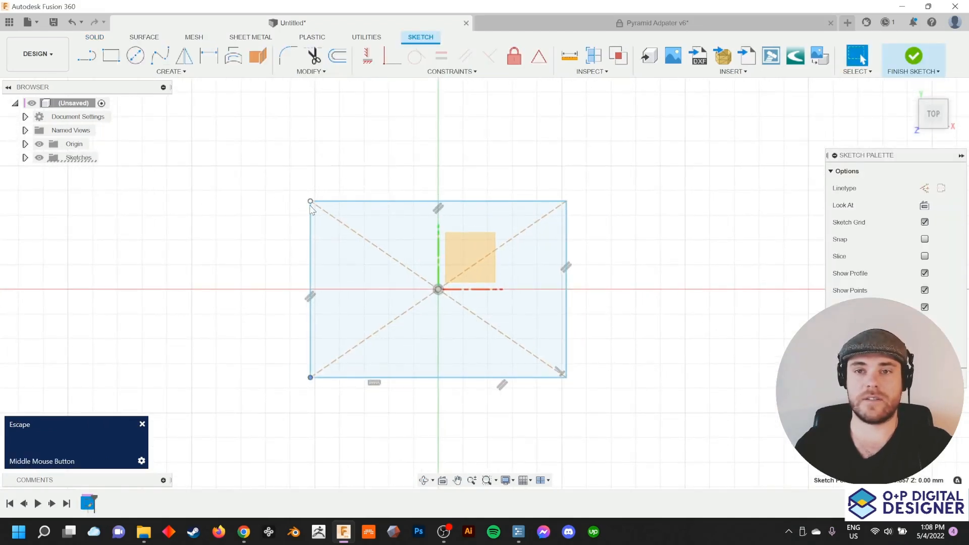
pyautogui.moveTo(310, 204)
pyautogui.mouseDown()
pyautogui.moveTo(283, 199)
pyautogui.moveTo(262, 151)
pyautogui.moveTo(206, 199)
pyautogui.moveTo(243, 172)
pyautogui.mouseUp()
pyautogui.scroll(2, 318, 250)
pyautogui.moveTo(318, 250); pyautogui.dragTo(348, 217, button='middle')
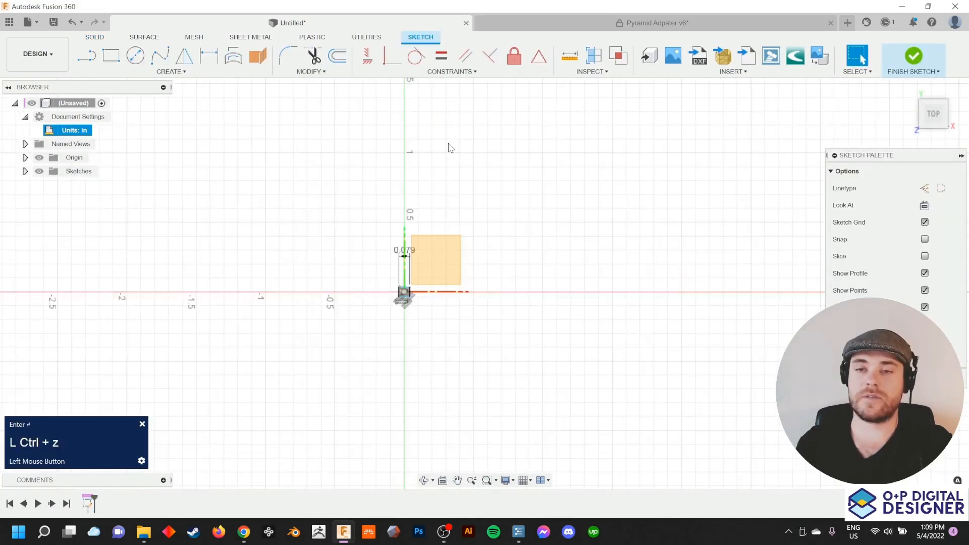
# Replace the rectangle's width dimension with 2.00 in and apply an Equal constraint to its adjacent sides
pyautogui.hotkey('ctrl', 'z')
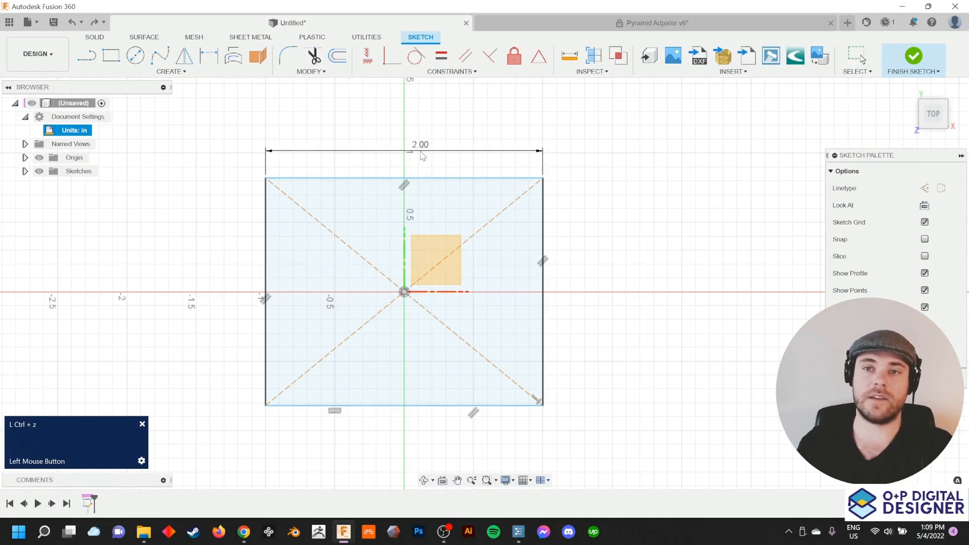
pyautogui.scroll(-2, 386, 233)
pyautogui.click(452, 71)
pyautogui.click(399, 119)
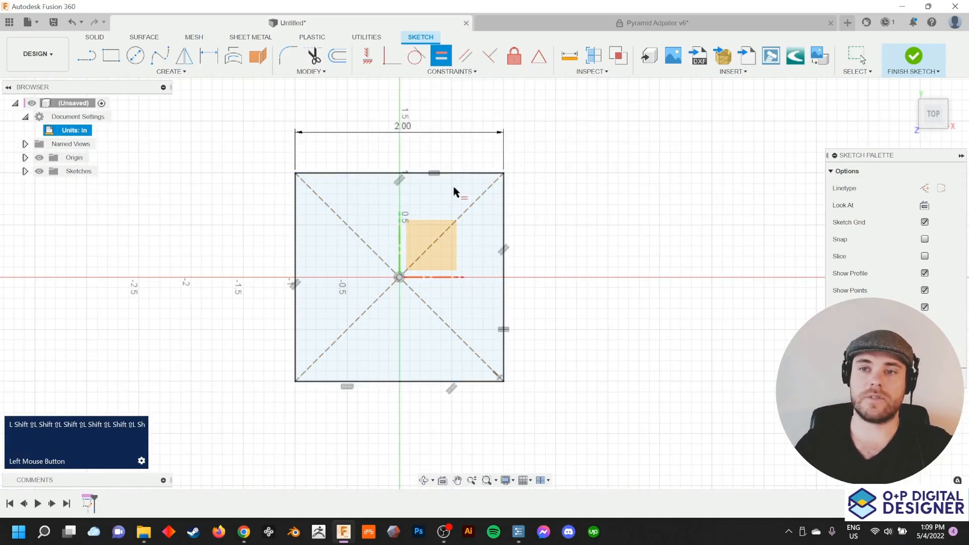
pyautogui.scroll(-3, 430, 251)
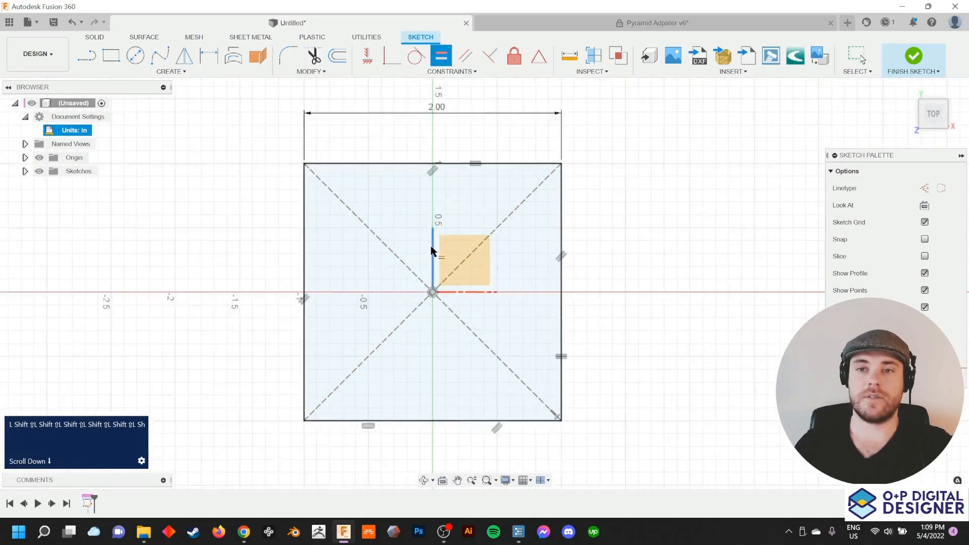
pyautogui.moveTo(449, 220)
pyautogui.mouseDown(button='middle')
pyautogui.moveTo(420, 232)
pyautogui.moveTo(471, 220)
pyautogui.moveTo(473, 210)
pyautogui.mouseUp(button='middle')
pyautogui.scroll(2, 471, 194)
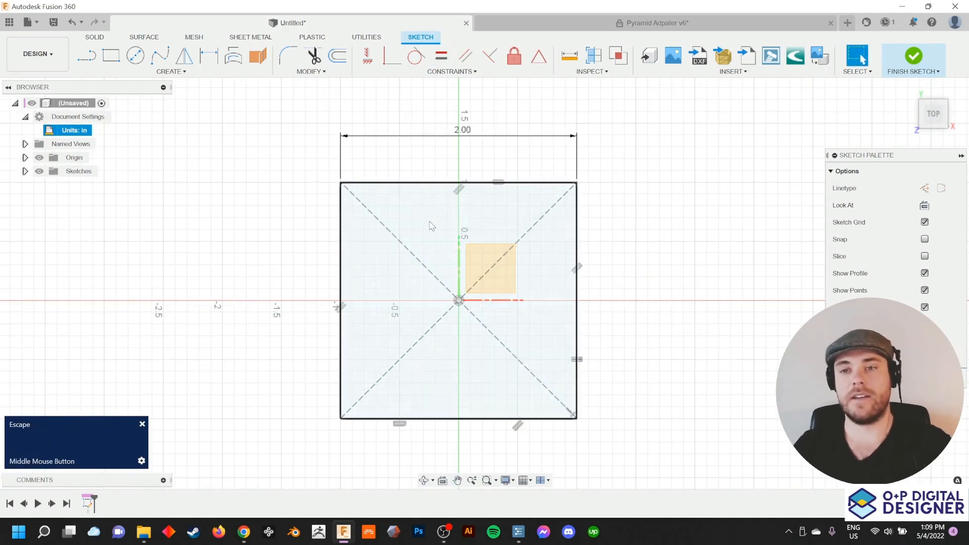
pyautogui.click(378, 199)
pyautogui.press('Escape')
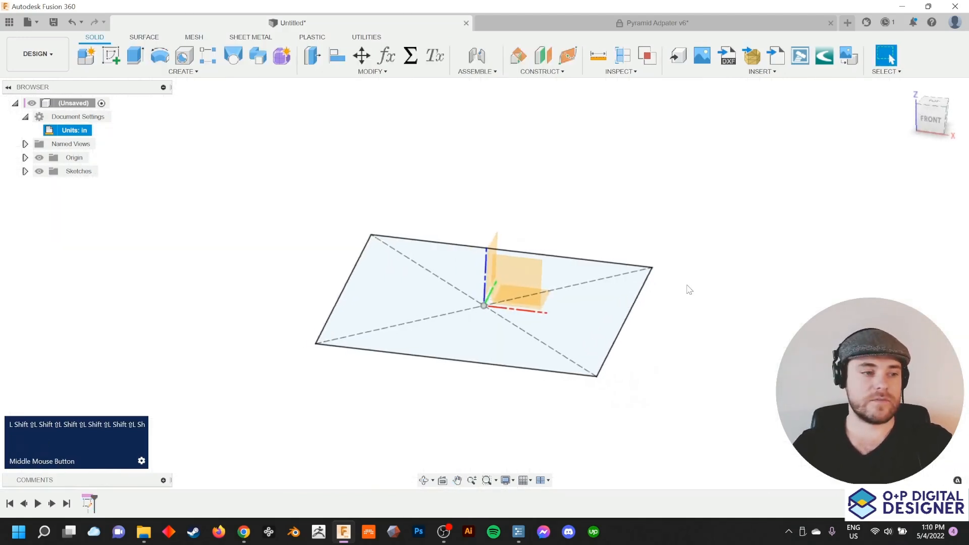
# Extrude the square profile upward as a new body to form the base plate
pyautogui.keyDown('shift'); pyautogui.moveTo(687, 286); pyautogui.dragTo(689, 290, button='middle'); pyautogui.keyUp('shift')
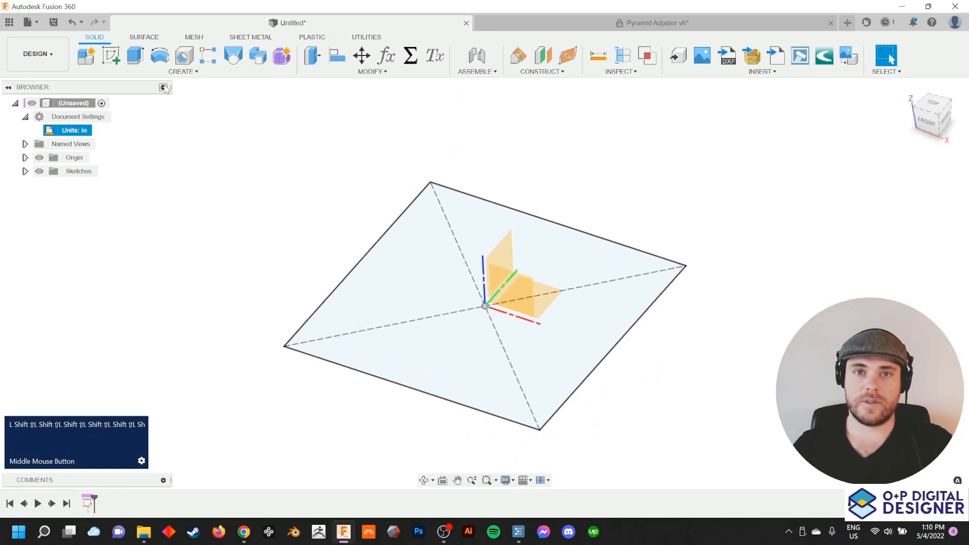
pyautogui.click(133, 53)
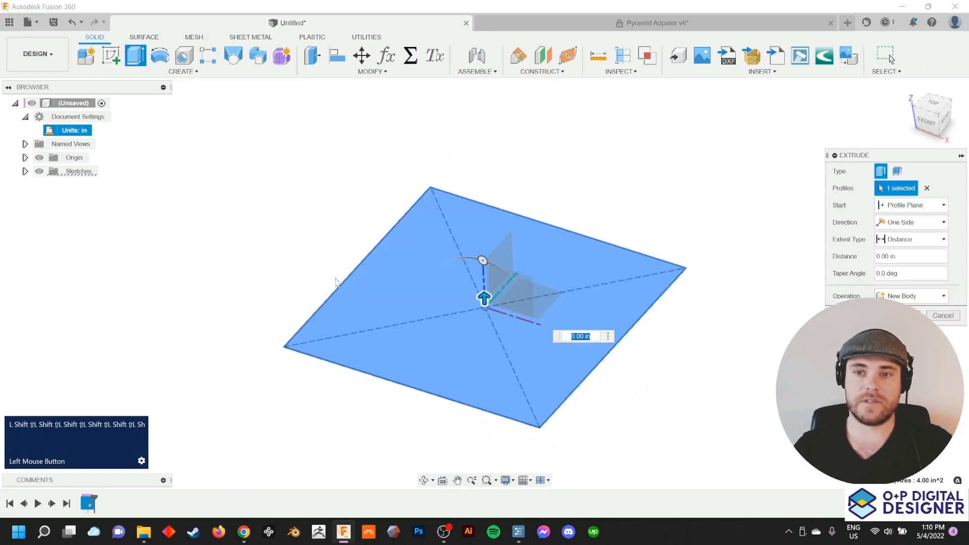
pyautogui.keyDown('shift'); pyautogui.moveTo(337, 281); pyautogui.dragTo(305, 275, button='middle'); pyautogui.keyUp('shift')
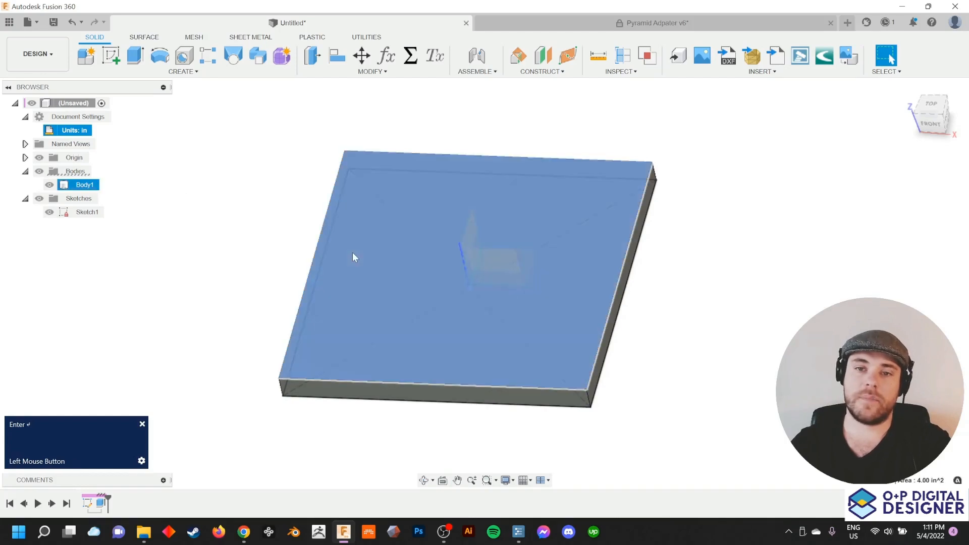
# Sketch a centred construction square with 1.40 in sides on the plate's top face
pyautogui.click(352, 253)
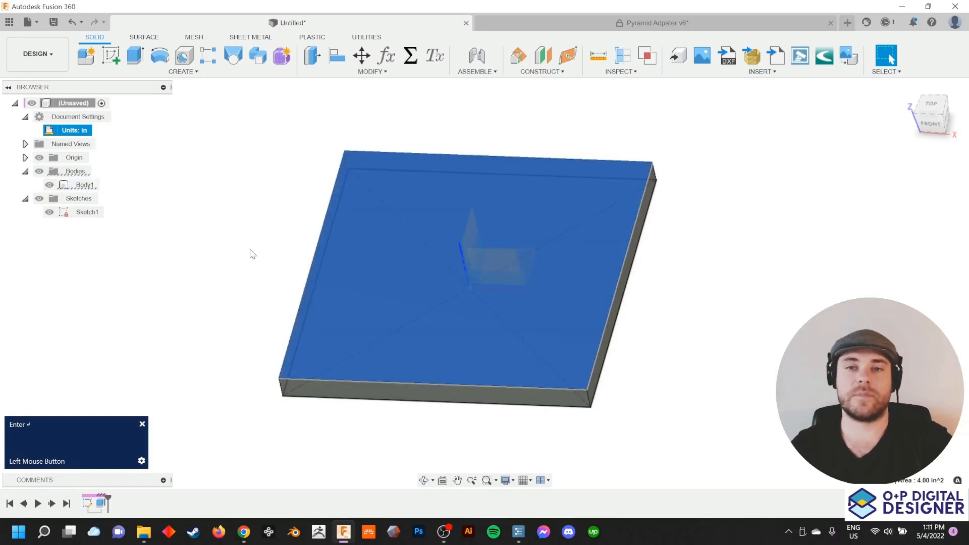
pyautogui.keyDown('shift'); pyautogui.moveTo(252, 253); pyautogui.dragTo(225, 177, button='middle'); pyautogui.keyUp('shift')
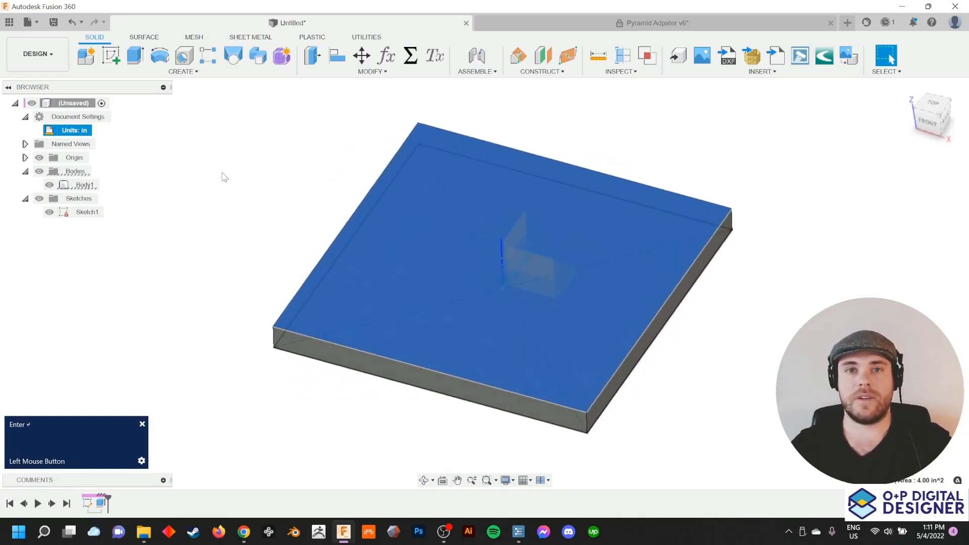
pyautogui.click(112, 56)
pyautogui.moveTo(336, 190)
pyautogui.mouseDown(button='middle')
pyautogui.moveTo(268, 197)
pyautogui.moveTo(218, 220)
pyautogui.moveTo(242, 212)
pyautogui.mouseUp(button='middle')
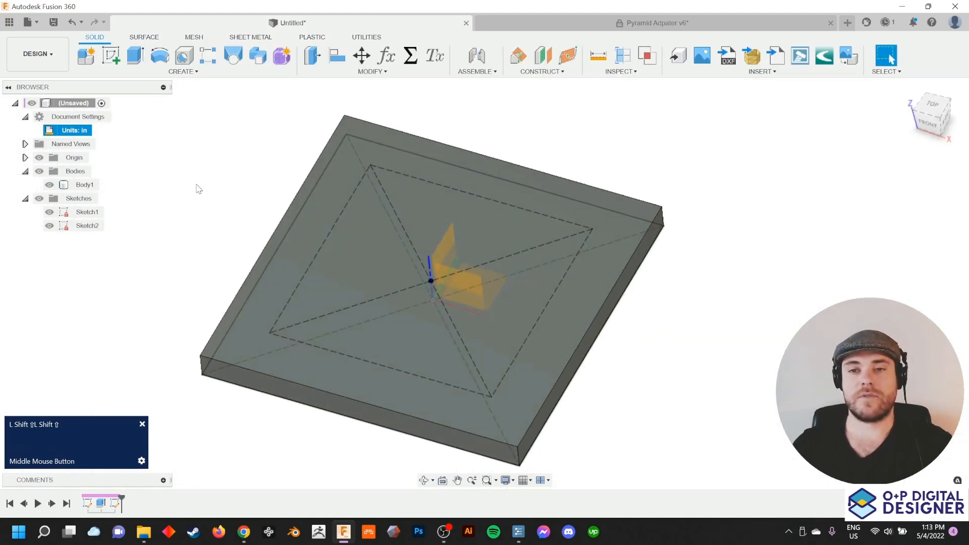
# Add countersunk holes through the plate at the four corner points of the construction square
pyautogui.moveTo(198, 189); pyautogui.dragTo(247, 169, button='middle')
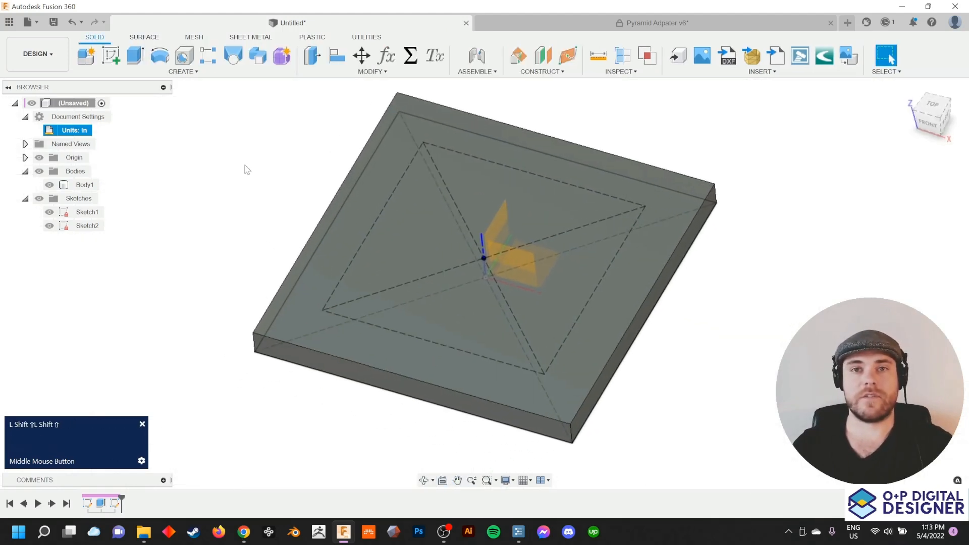
pyautogui.click(187, 71)
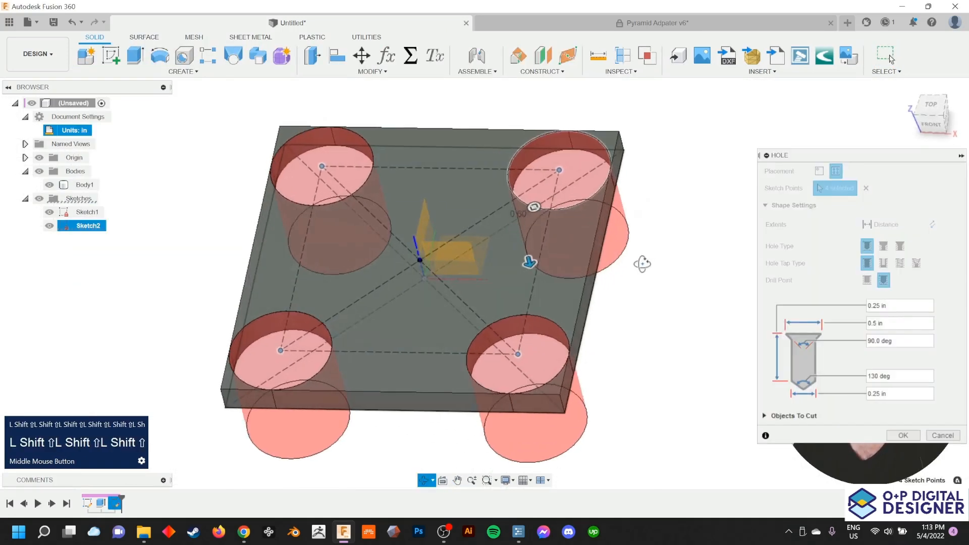
pyautogui.keyDown('shift'); pyautogui.moveTo(643, 263); pyautogui.dragTo(667, 255, button='middle'); pyautogui.keyUp('shift')
pyautogui.click(884, 247)
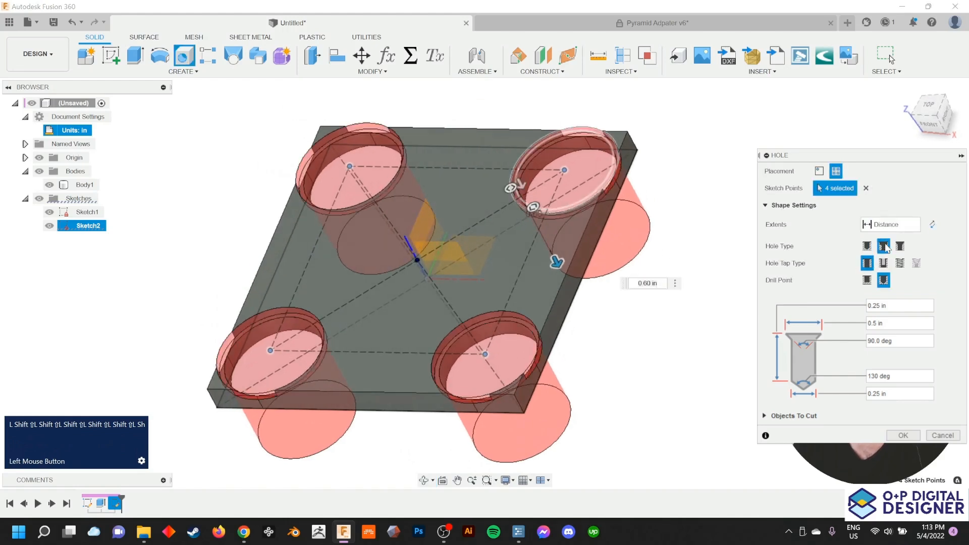
pyautogui.click(899, 246)
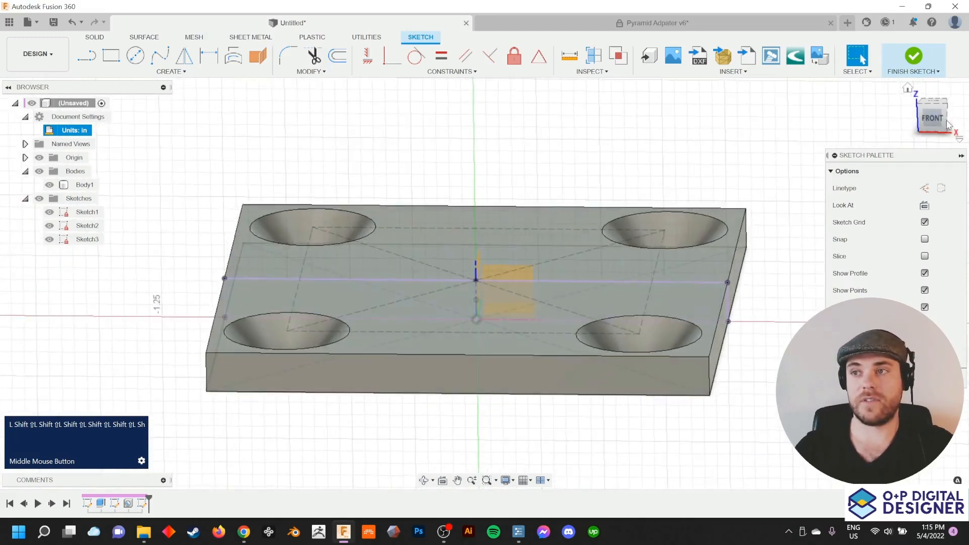
# Sketch a half-dome profile above the plate's centre with a 0.488 in top edge and 0.625 in radius arc, and revolve it
pyautogui.click(929, 121)
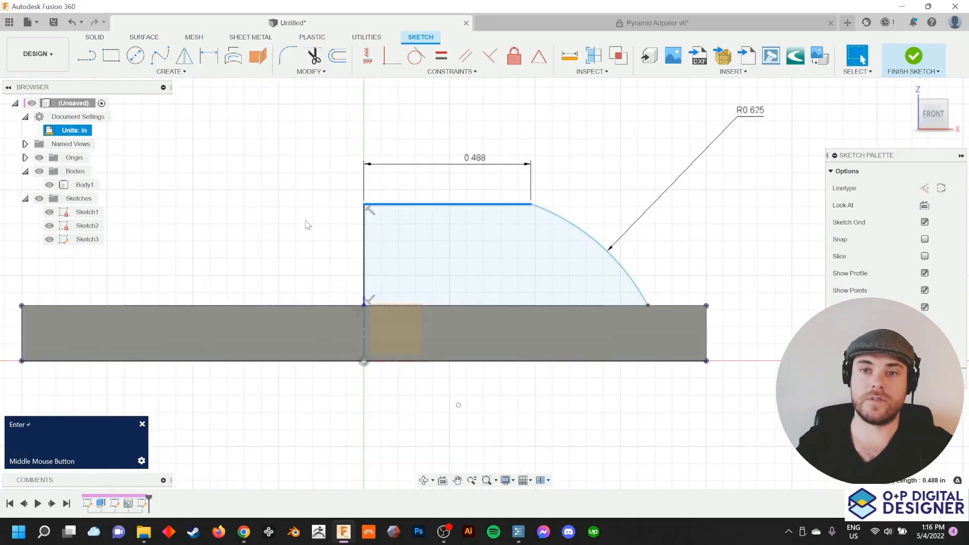
pyautogui.moveTo(307, 225)
pyautogui.mouseDown(button='middle')
pyautogui.moveTo(368, 214)
pyautogui.moveTo(320, 261)
pyautogui.moveTo(356, 242)
pyautogui.moveTo(341, 241)
pyautogui.mouseUp(button='middle')
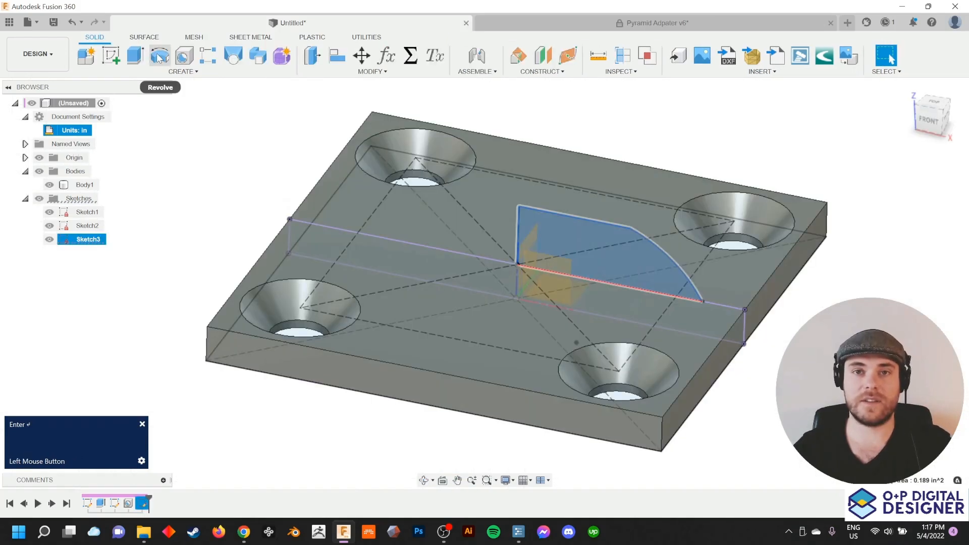
pyautogui.click(158, 57)
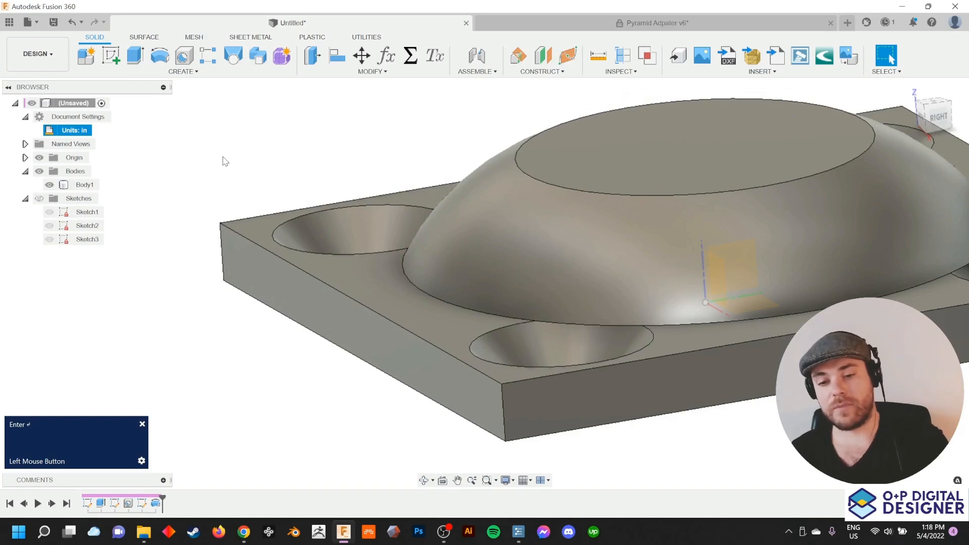
# Cut the dome material away above the screw holes and fillet the plate's vertical corners
pyautogui.press('e')
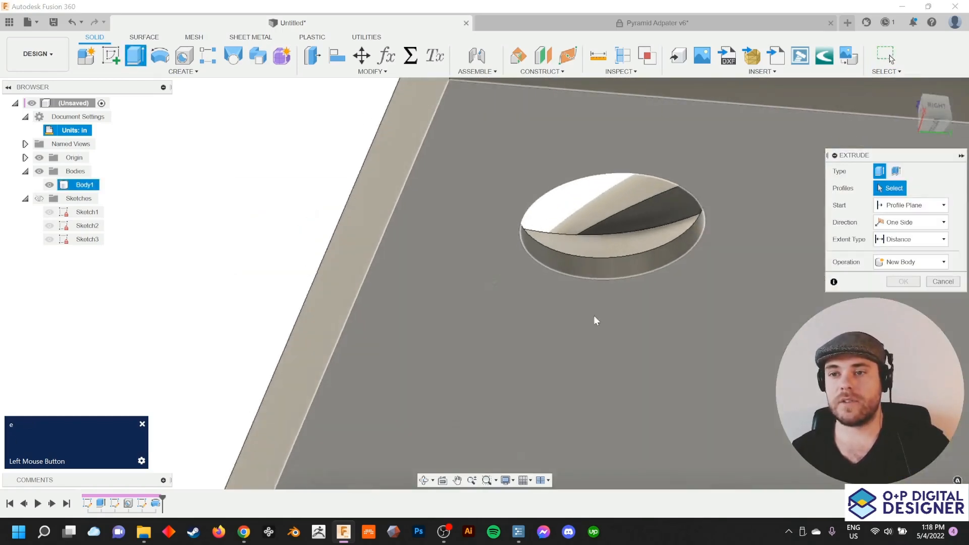
pyautogui.click(670, 203)
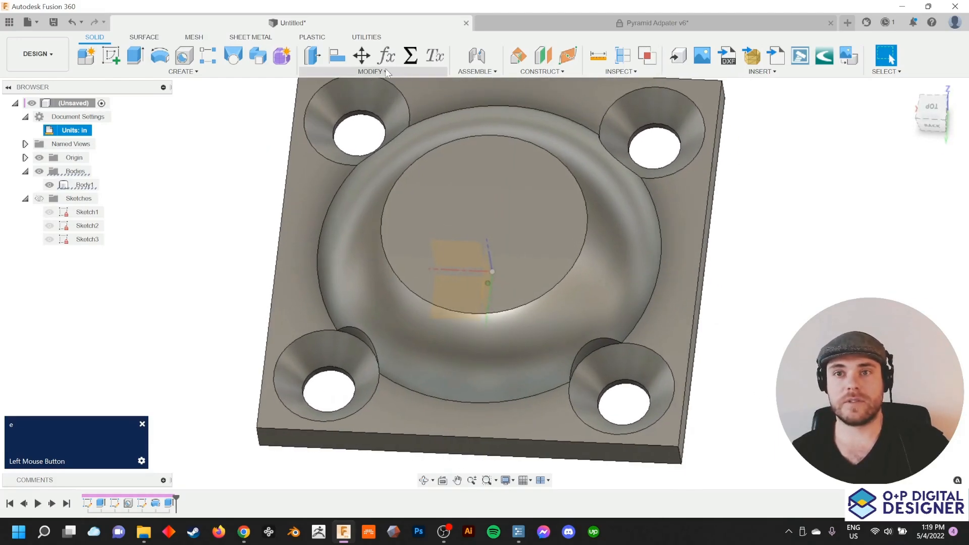
pyautogui.click(383, 72)
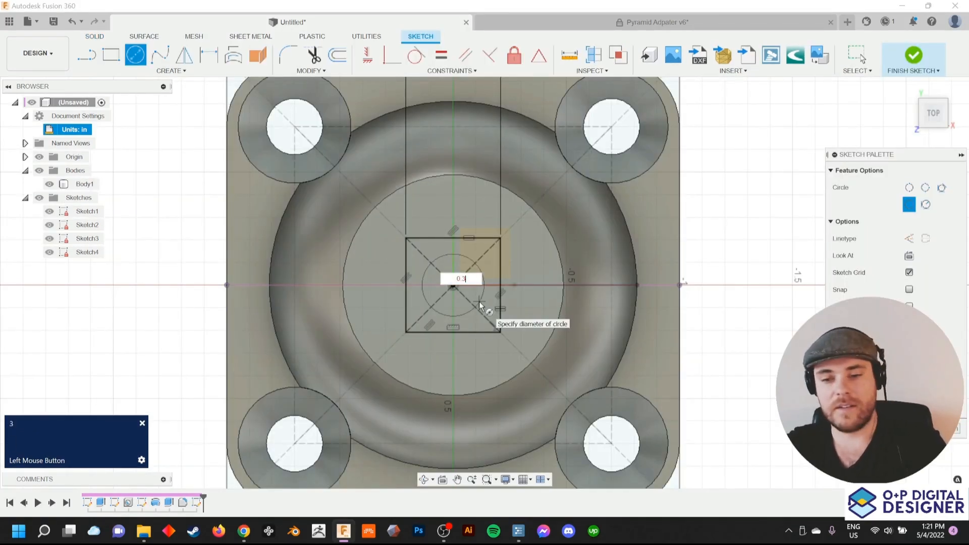
# Sketch a 0.417 in square and 0.368 in circle centred on the dome's top, and join-extrude both 11.17 mm with a 16 degree taper
pyautogui.scroll(-3, 462, 233)
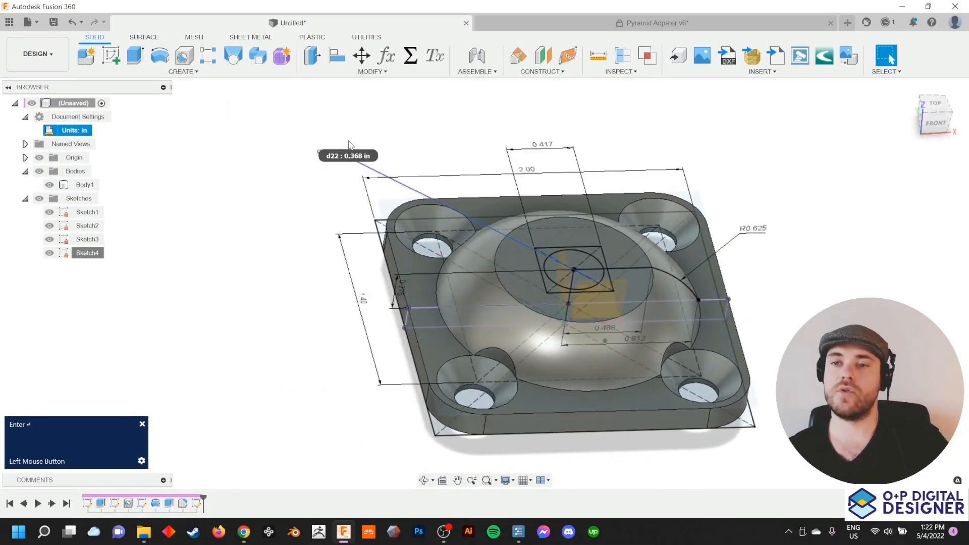
pyautogui.press('e')
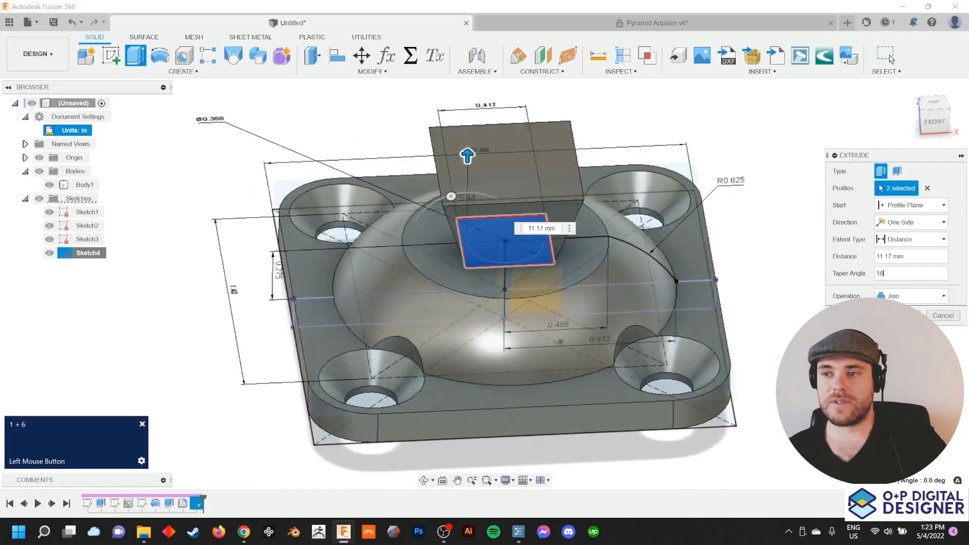
pyautogui.click(889, 57)
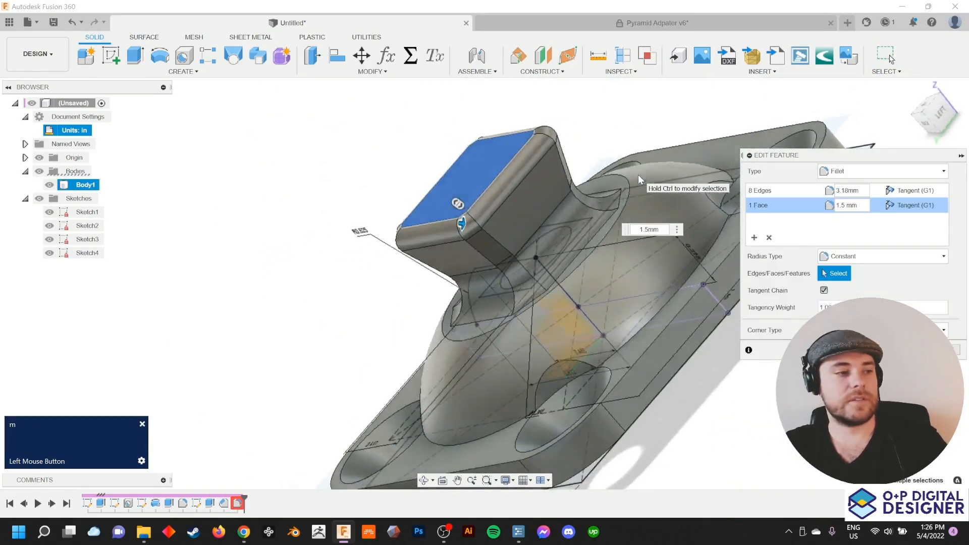
# Fillet the pyramid's eight edges at 3.18 mm and top face at 1.5 mm, and cut the sketched circle through the part
pyautogui.press('Return')
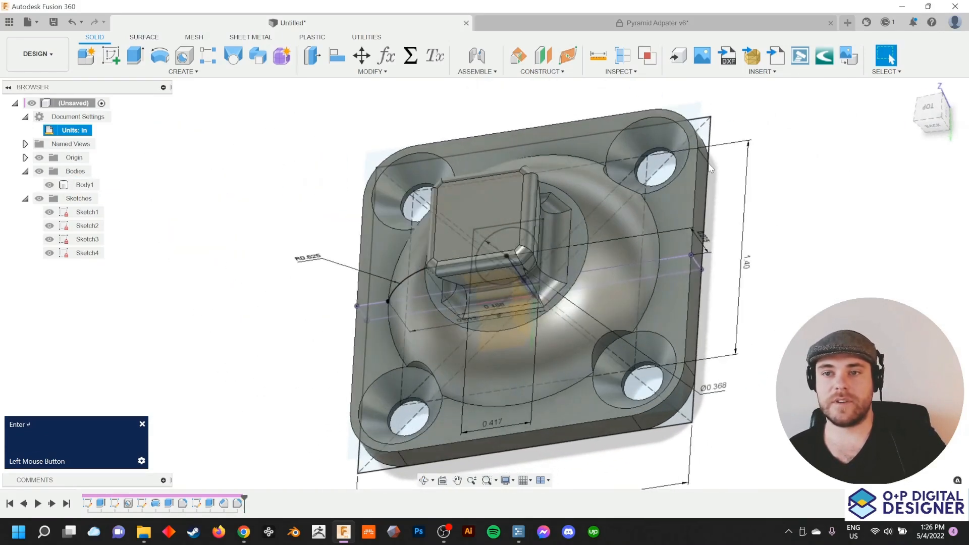
pyautogui.press('e')
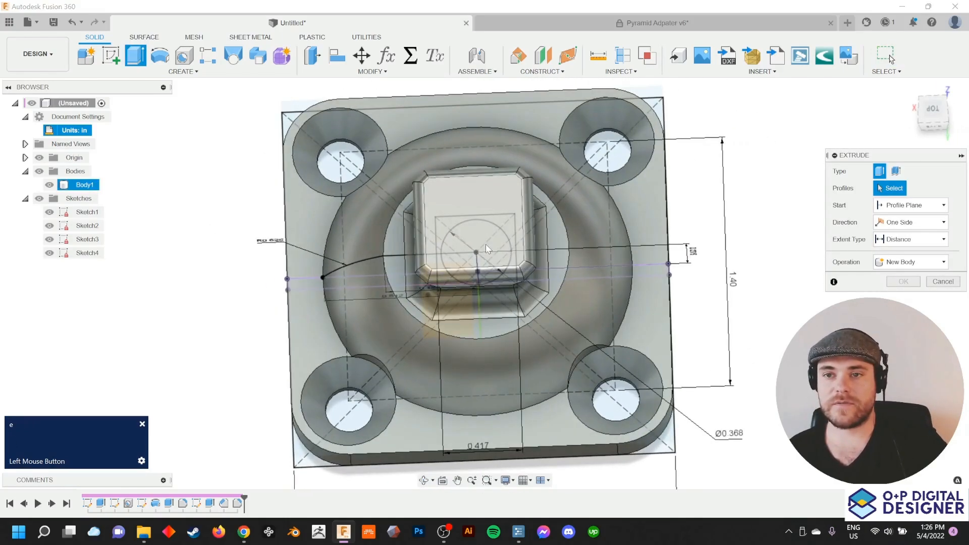
pyautogui.press('Return')
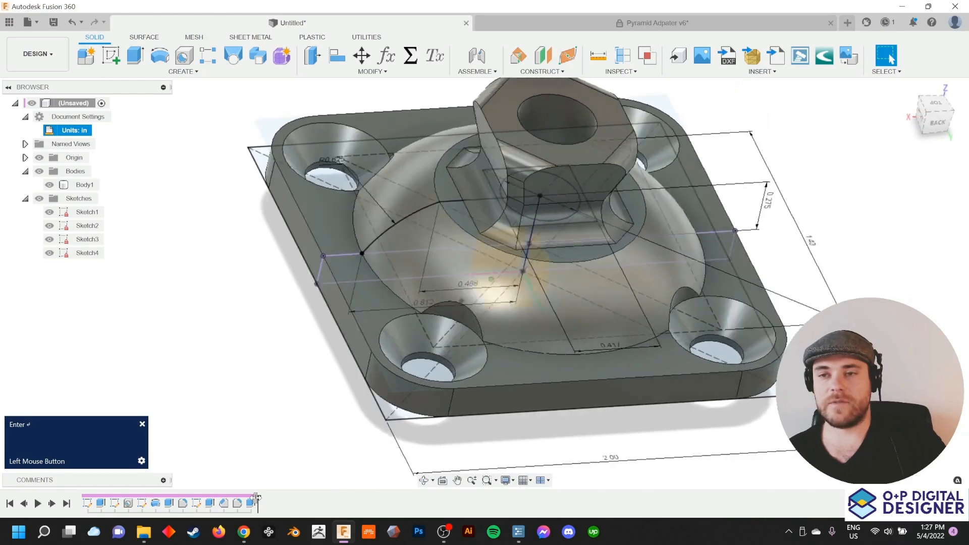
# Roll the timeline back to the pyramid sketch and step forward through the remaining features to review the build order
pyautogui.moveTo(256, 497); pyautogui.dragTo(194, 498)
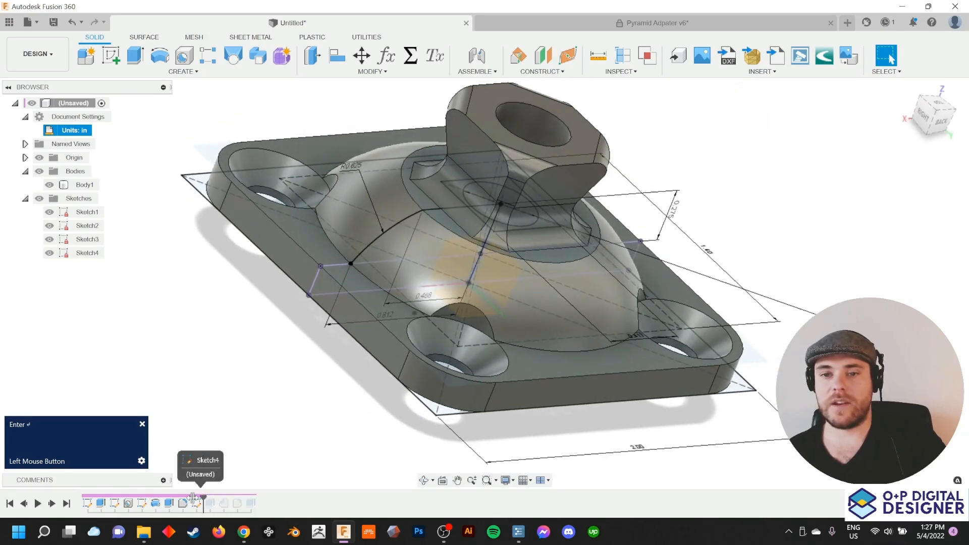
pyautogui.click(54, 503)
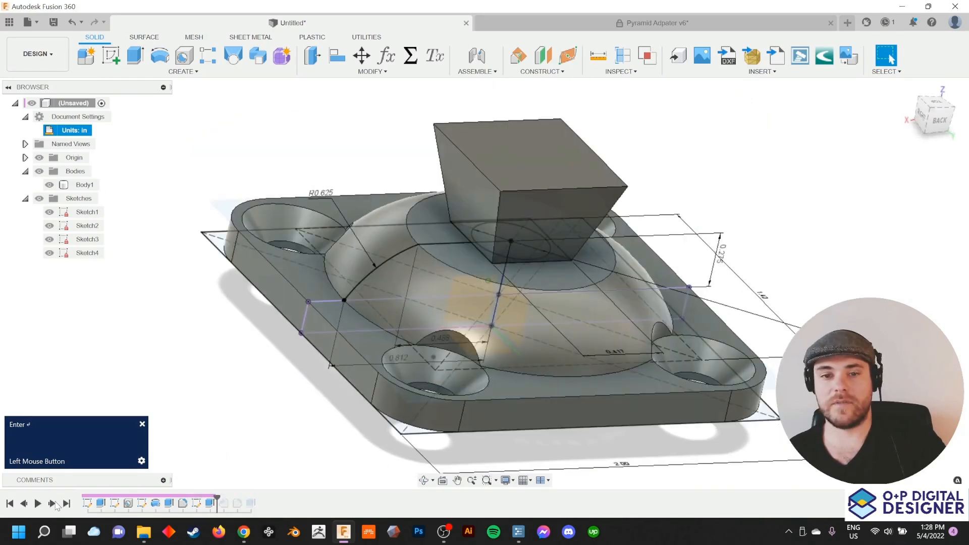
pyautogui.click(54, 503)
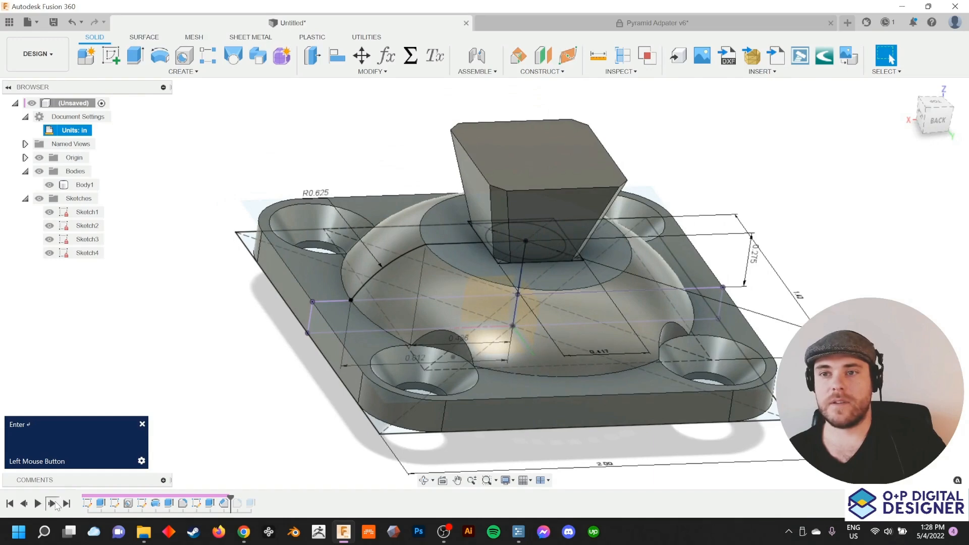
pyautogui.click(53, 504)
pyautogui.click(53, 504)
pyautogui.click(53, 504)
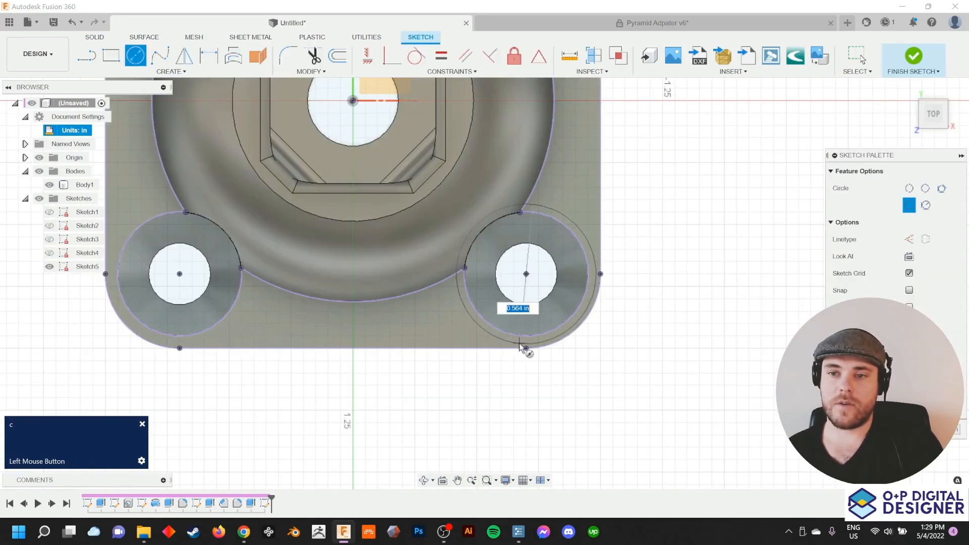
# Draw two circles centred on the two screw holes along the plate's lower edge, each reaching the plate's rounded corner edge
pyautogui.click(526, 349)
pyautogui.moveTo(531, 278); pyautogui.dragTo(647, 289, button='middle')
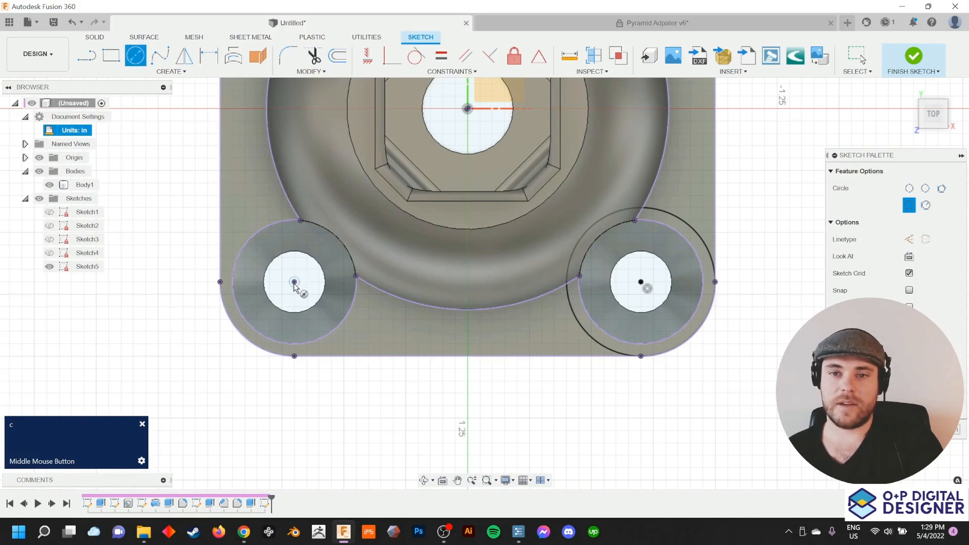
pyautogui.click(294, 358)
pyautogui.press('Escape')
# Sketch an arc between the two circles along the plate's lower edge and set its radius to 1 in
pyautogui.moveTo(344, 351); pyautogui.dragTo(295, 337, button='middle')
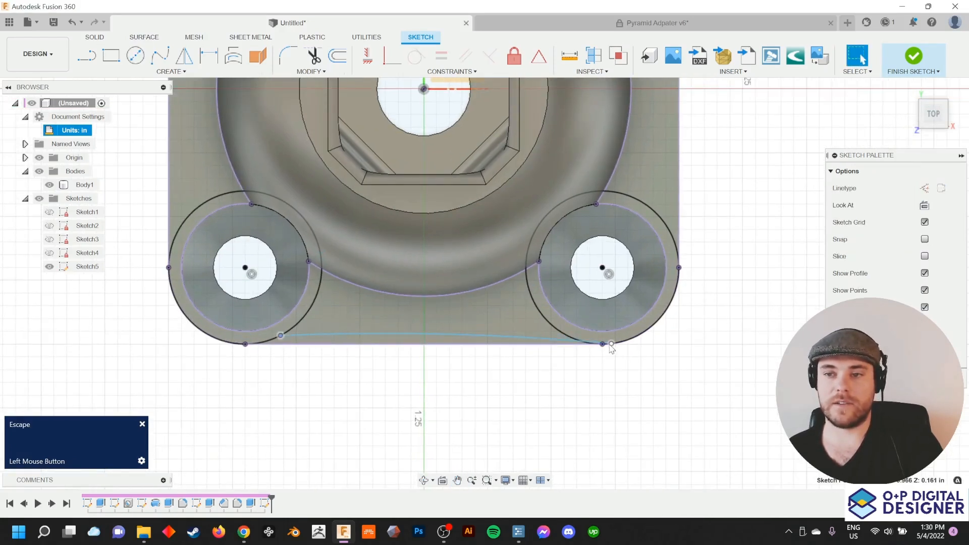
pyautogui.scroll(-2, 433, 331)
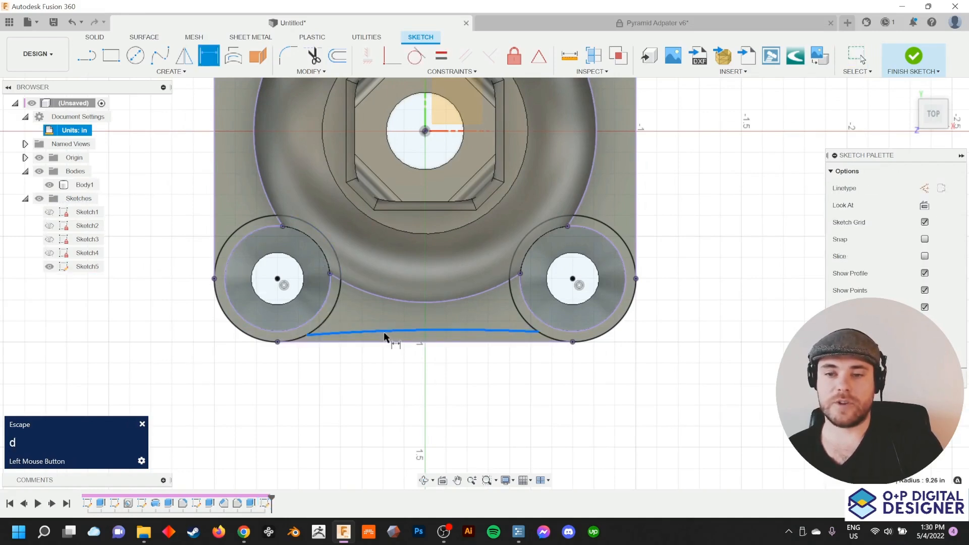
pyautogui.click(486, 402)
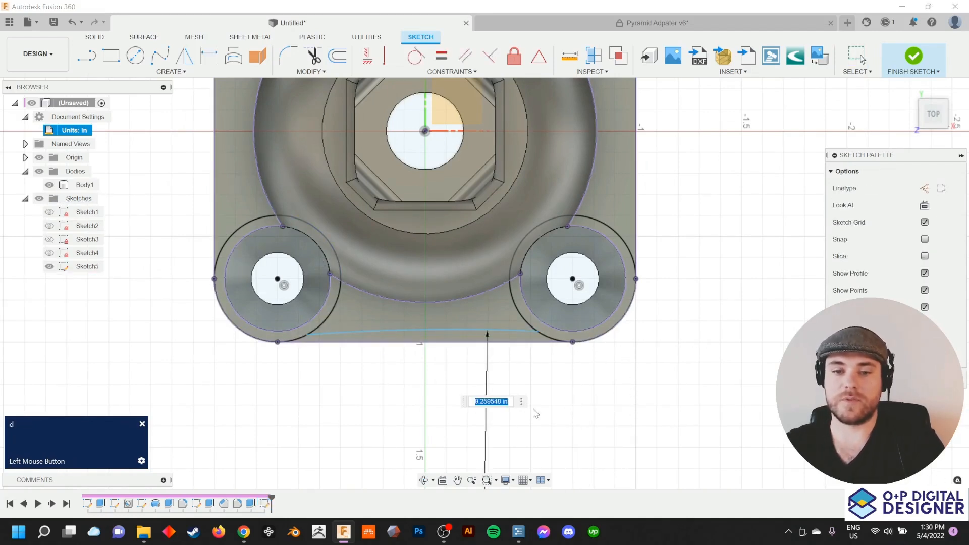
pyautogui.write('1')
pyautogui.press('Return')
pyautogui.scroll(-3, 535, 413)
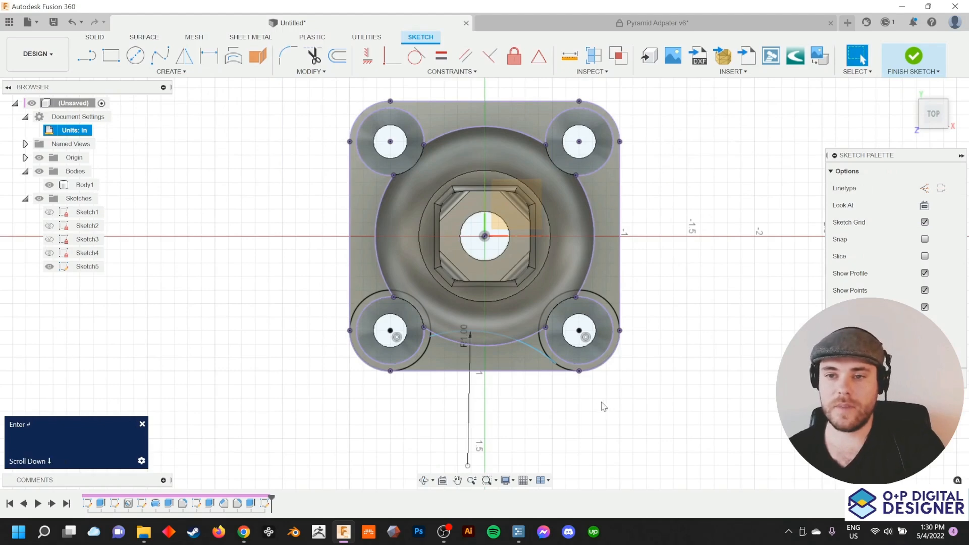
# Constrain the arc tangent to the circles around the two screw holes
pyautogui.scroll(3, 509, 403)
pyautogui.press('Escape')
pyautogui.click(359, 273)
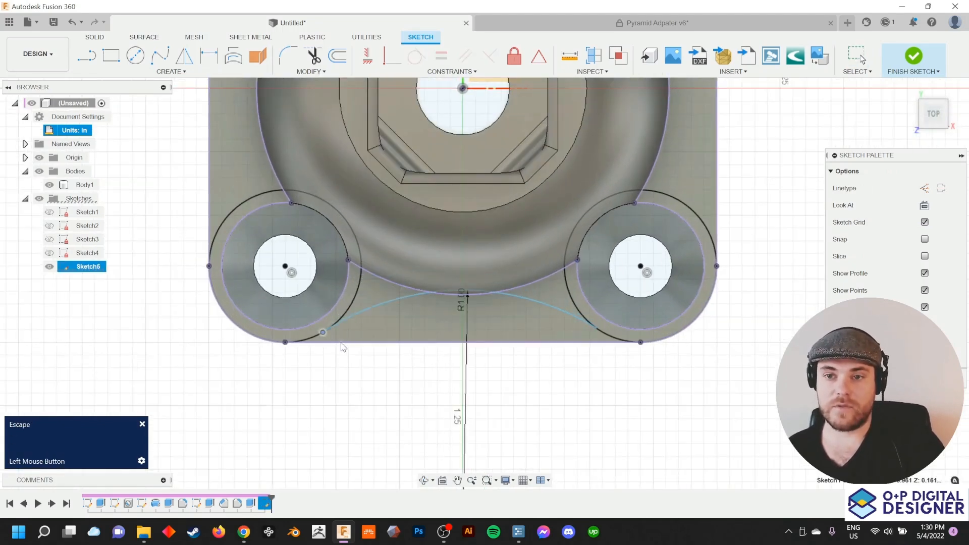
# Cut-extrude the profile between the arc and the plate edge by -0.161/2 in, and pattern the cut around all four sides
pyautogui.click(420, 298)
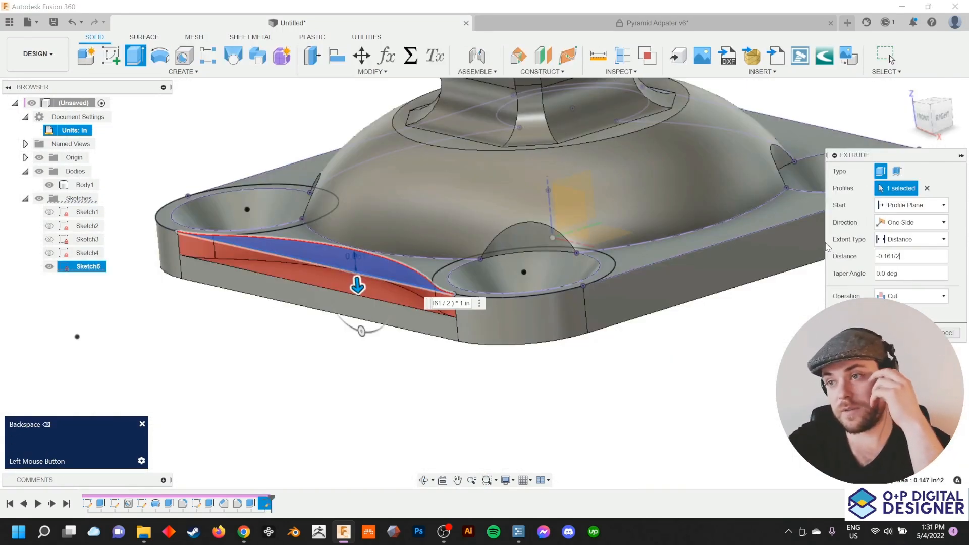
pyautogui.press('Return')
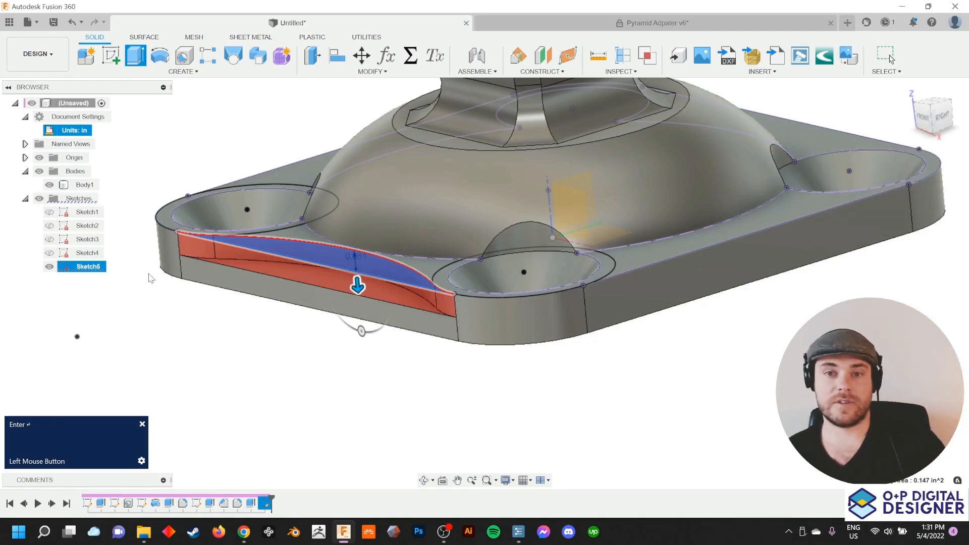
pyautogui.moveTo(298, 408); pyautogui.dragTo(103, 314, button='middle')
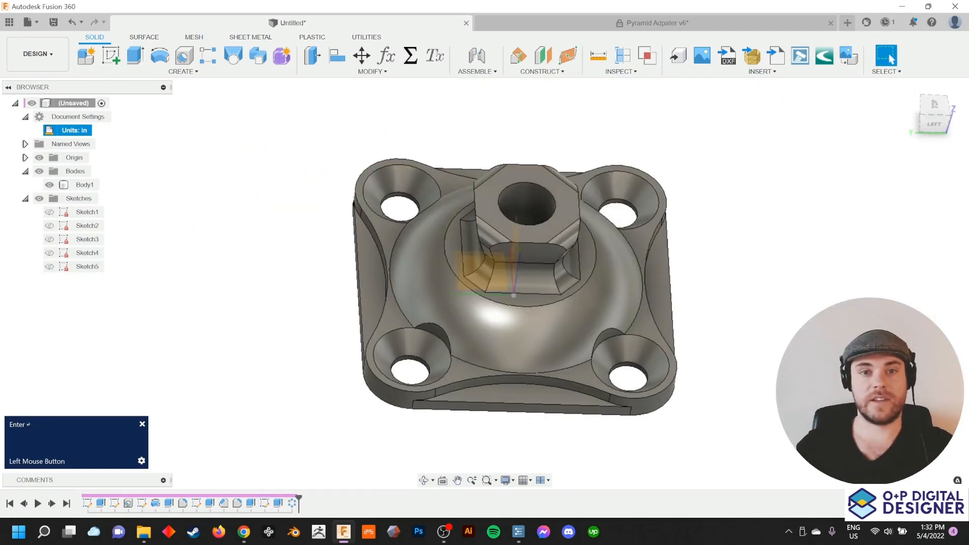
# Try enlarging the base plate's outer side dimension directly in the displayed sketch
pyautogui.moveTo(188, 371)
pyautogui.keyDown('shift'); pyautogui.mouseDown(button='middle')
pyautogui.moveTo(191, 379)
pyautogui.moveTo(185, 363)
pyautogui.mouseUp(button='middle'); pyautogui.keyUp('shift')
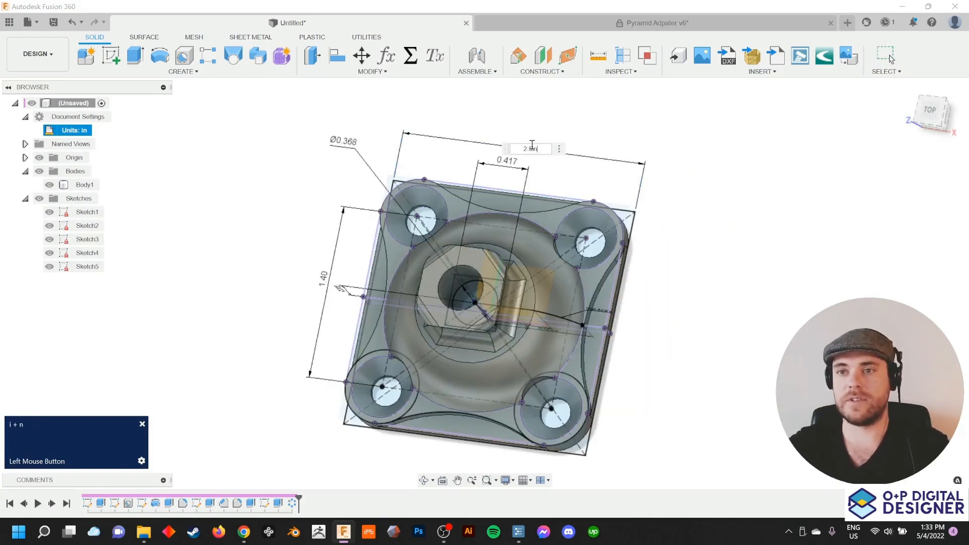
pyautogui.press('Return')
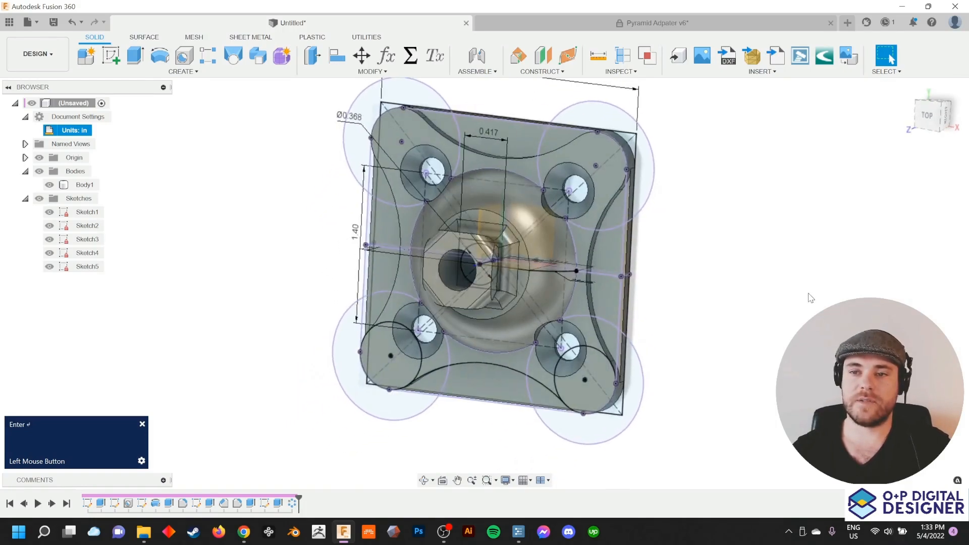
# Set the dome profile's height dimension to 0.3 in and its arc radius to 0.4 in
pyautogui.doubleClick(324, 269)
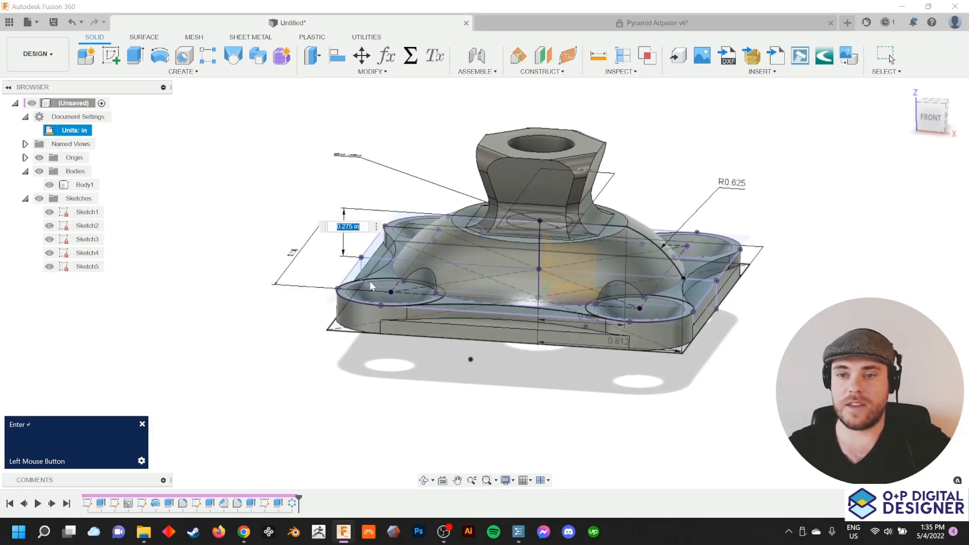
pyautogui.write('.3')
pyautogui.press('Return')
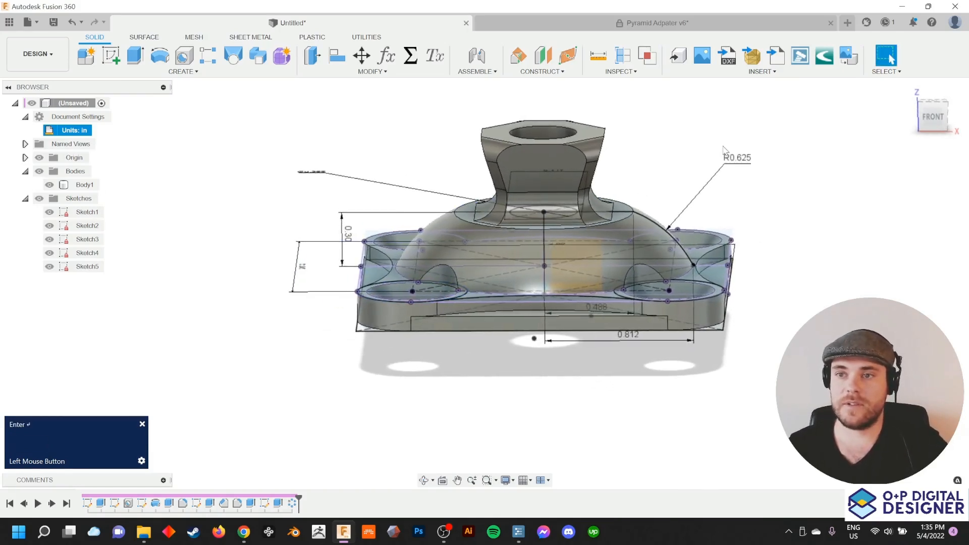
pyautogui.doubleClick(701, 147)
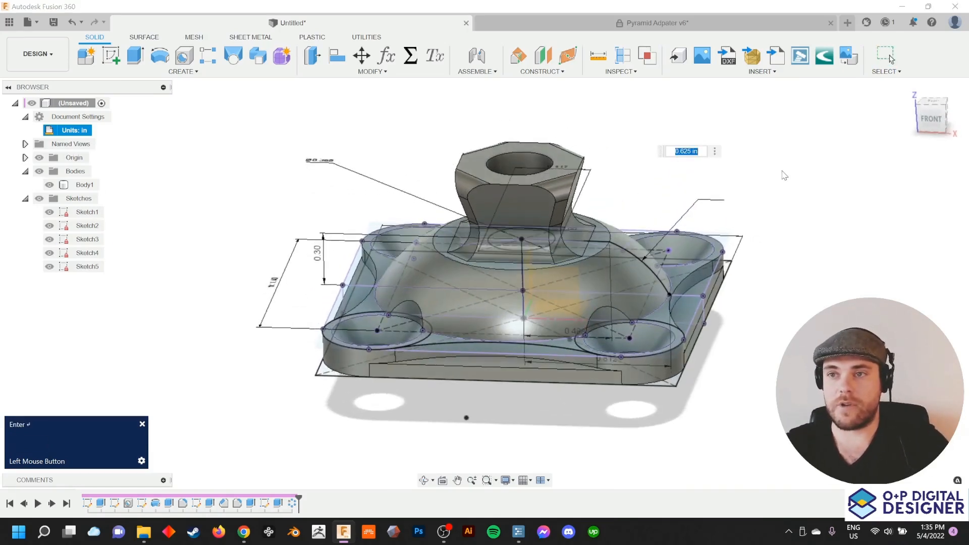
pyautogui.write('0.4')
pyautogui.press('Return')
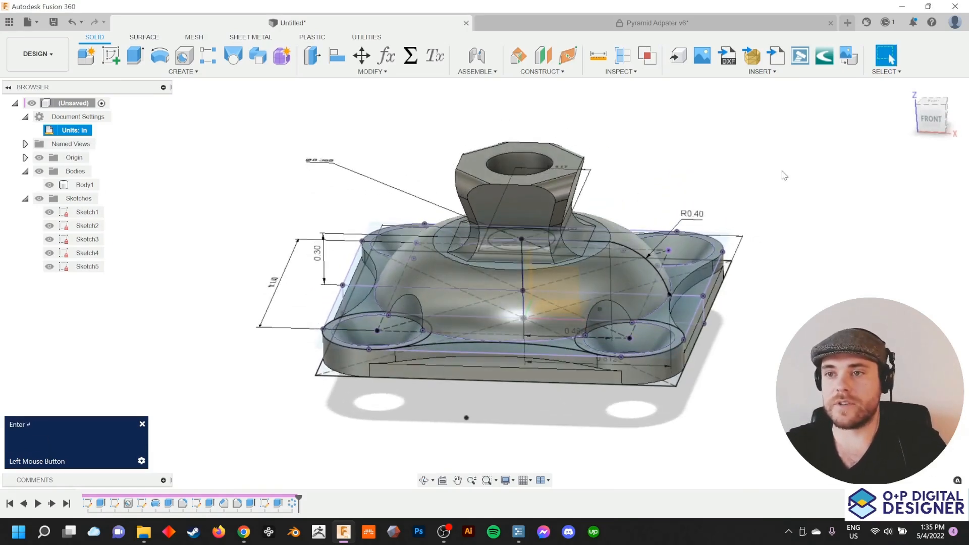